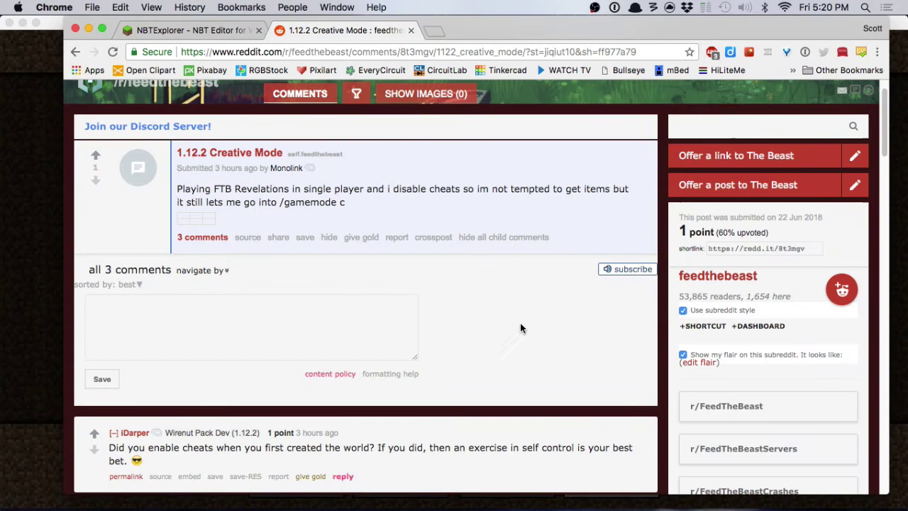
Read the Reddit replies on disabling single-player cheats, then switch to Minecraft's Select World screen
{"action": "scroll", "coordinate": [489, 303], "scroll_direction": "down", "scroll_amount": 1}
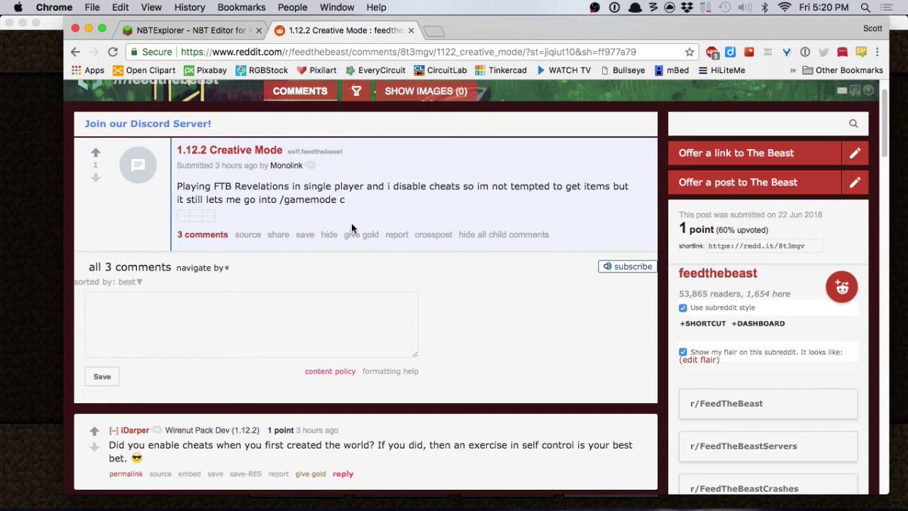
{"action": "scroll", "coordinate": [470, 350], "scroll_direction": "down", "scroll_amount": 3}
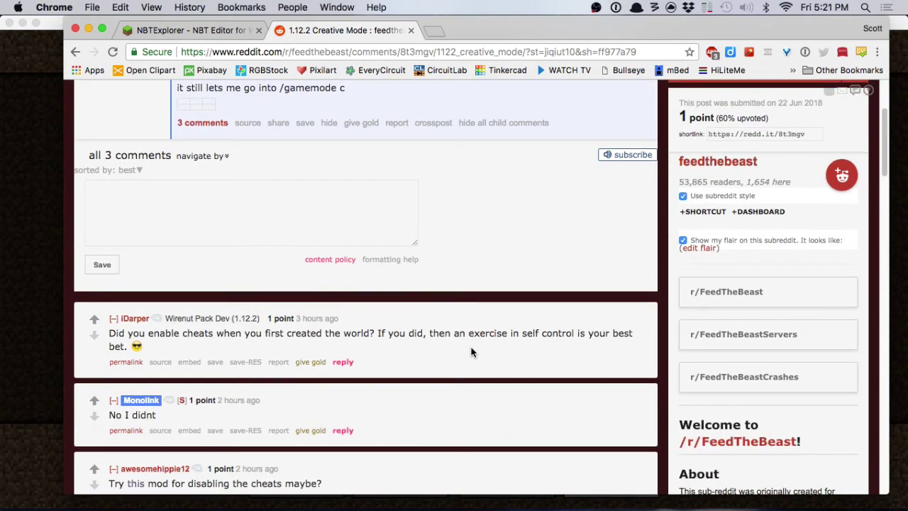
{"action": "key", "text": "super+Tab"}
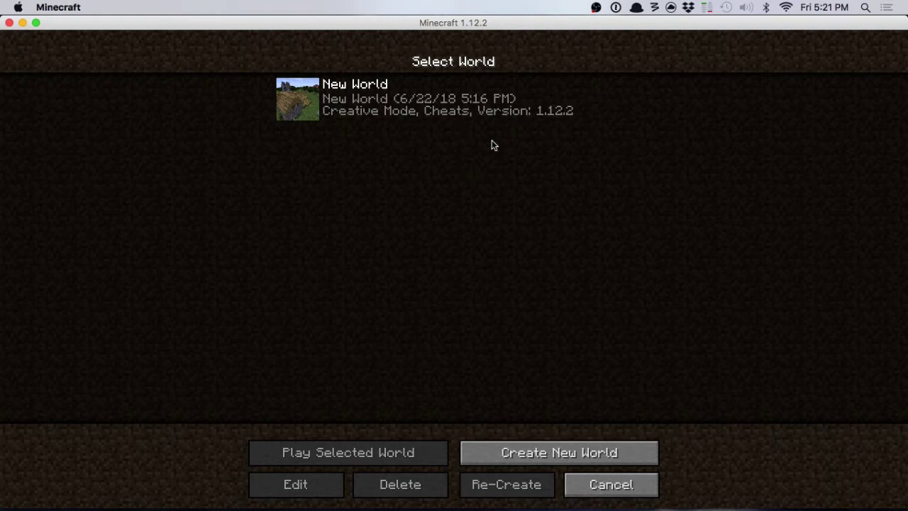
Open More World Options for a new world and toggle Allow Cheats on, then back off
{"action": "left_click", "coordinate": [489, 115]}
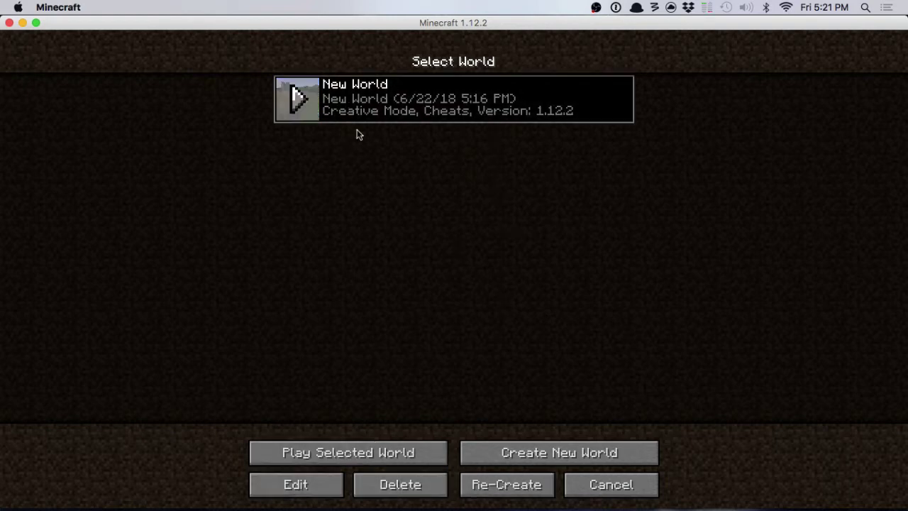
{"action": "left_click", "coordinate": [511, 452]}
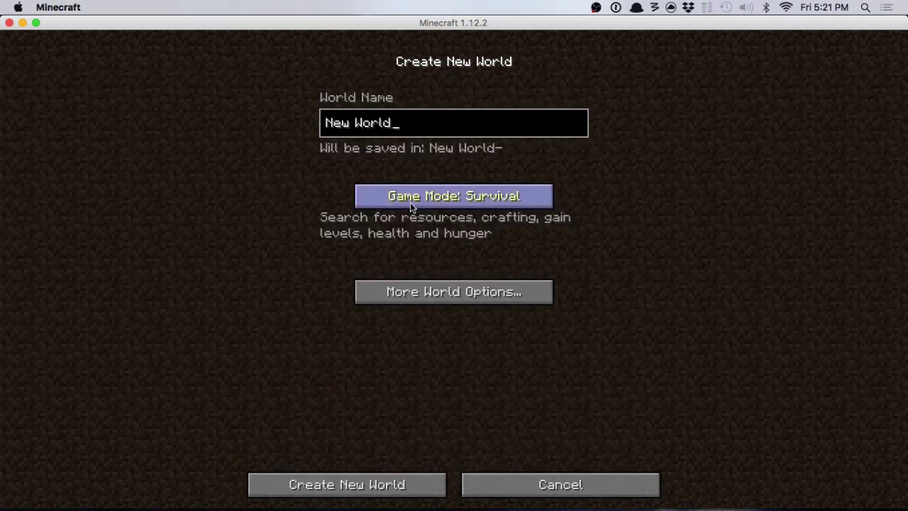
{"action": "left_click", "coordinate": [416, 286]}
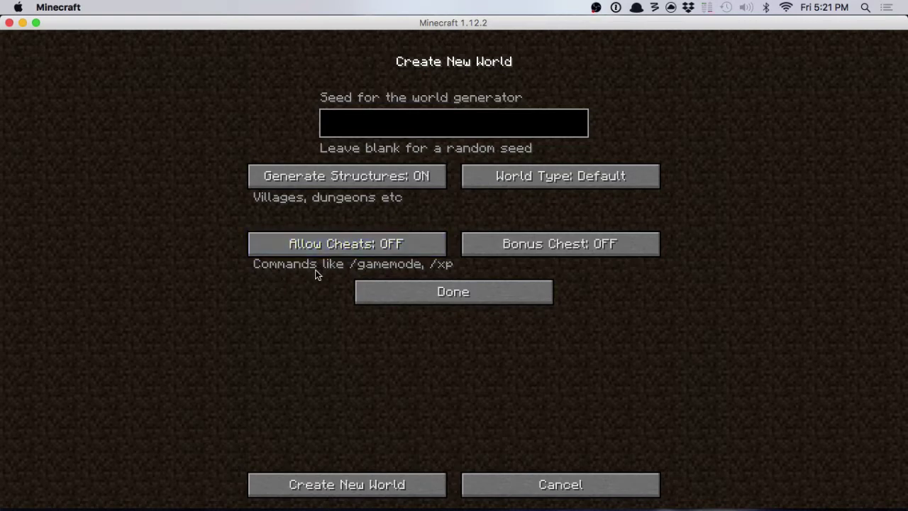
{"action": "left_click", "coordinate": [339, 249]}
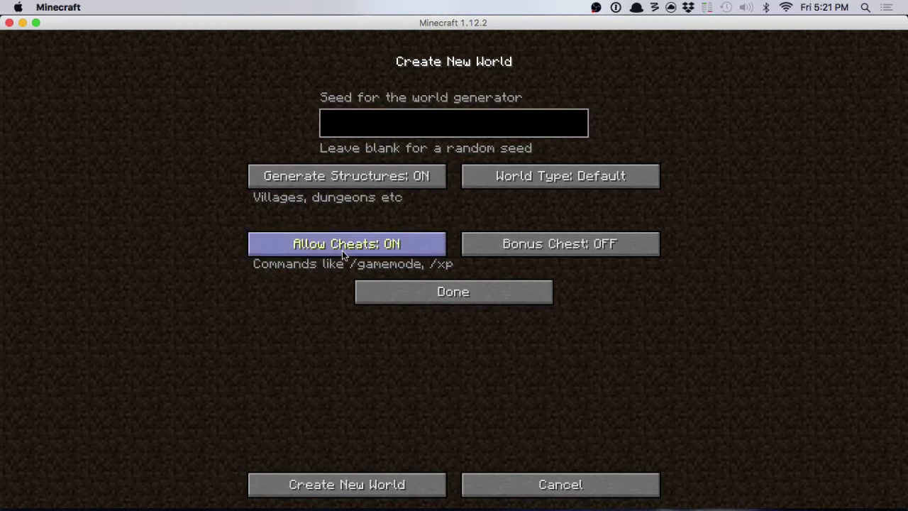
{"action": "left_click", "coordinate": [344, 248]}
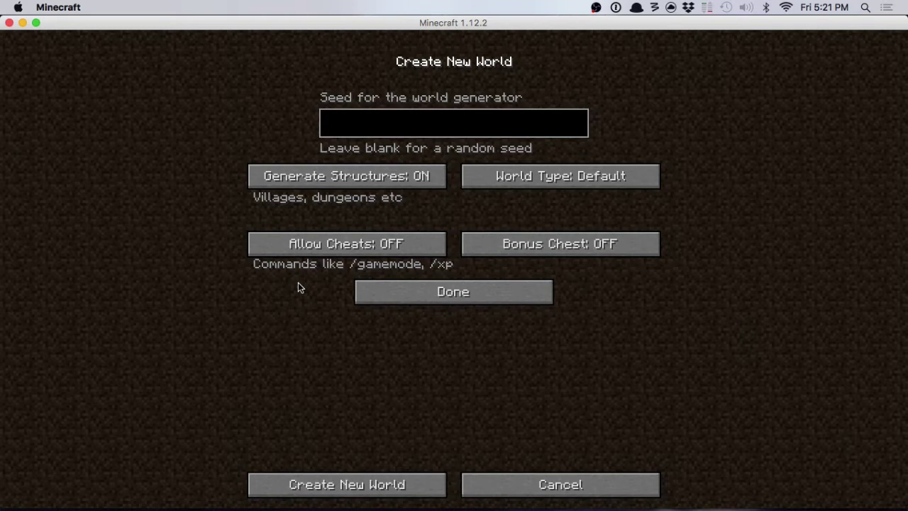
Close More World Options with Done to return to the basic Create New World settings
{"action": "left_click", "coordinate": [377, 295]}
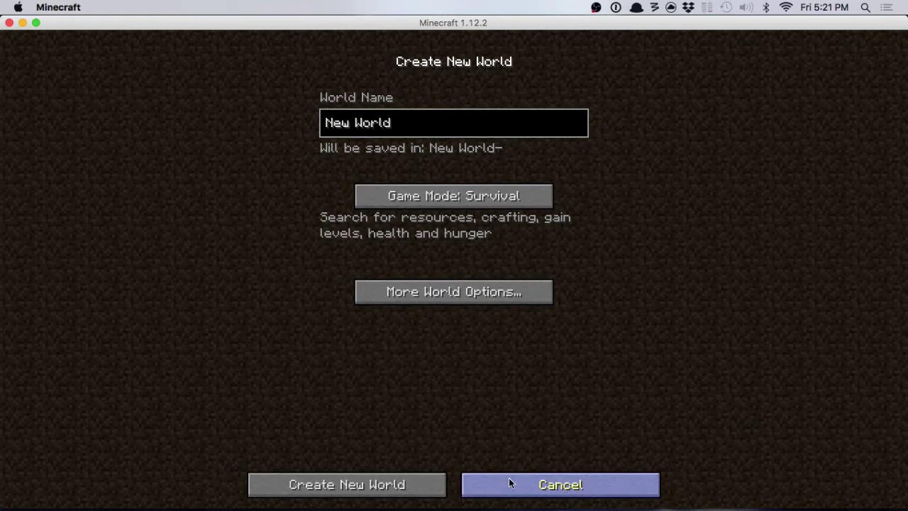
In Chrome, open the NBTExplorer forum thread and scroll to its download links (2.8.0, Mac 2.0.3) and FAQ
{"action": "mouse_move", "coordinate": [404, 508]}
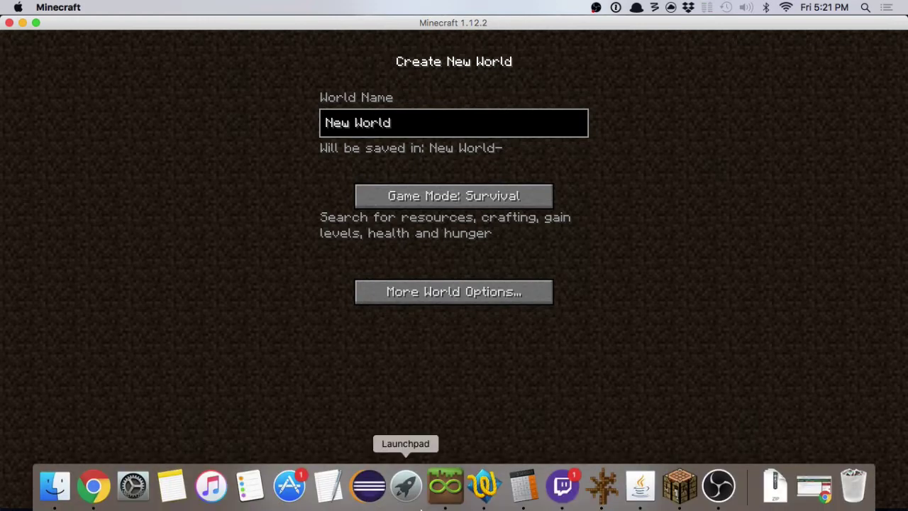
{"action": "left_click", "coordinate": [93, 487]}
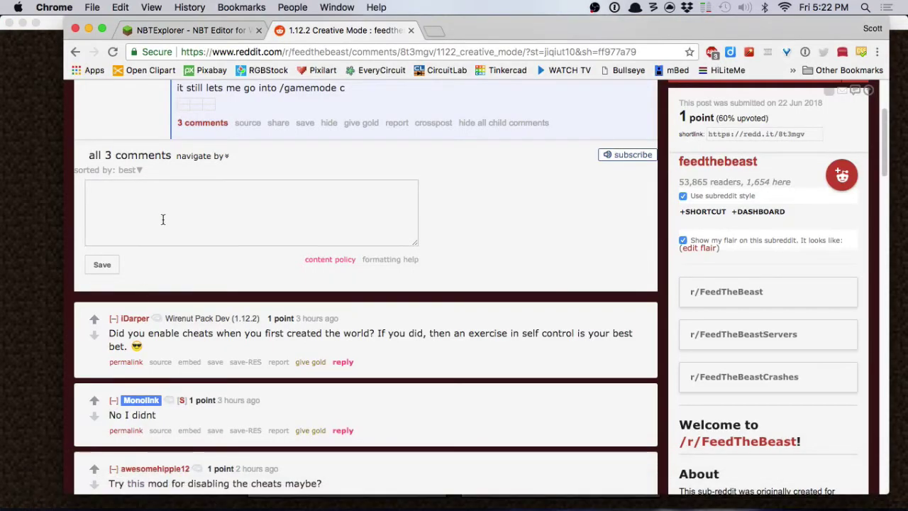
{"action": "scroll", "coordinate": [163, 219], "scroll_direction": "up", "scroll_amount": 3}
{"action": "left_click", "coordinate": [185, 32]}
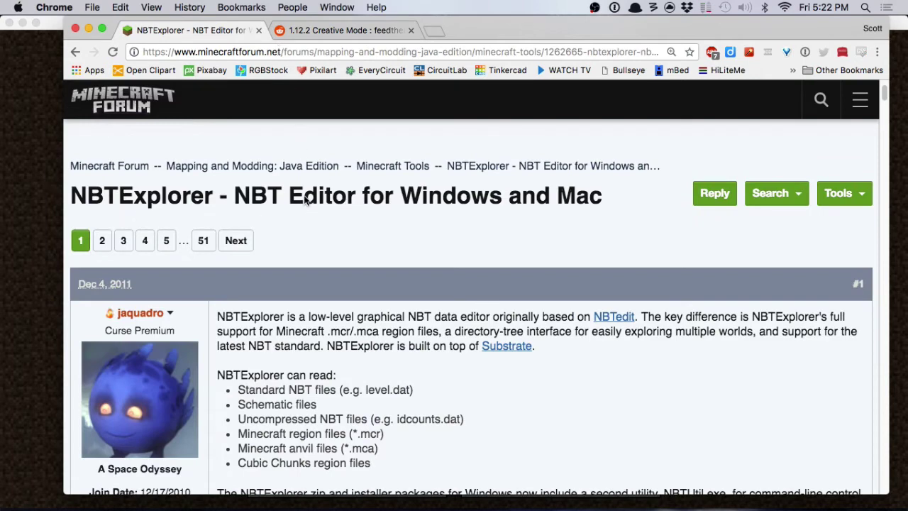
{"action": "scroll", "coordinate": [298, 232], "scroll_direction": "down", "scroll_amount": 10}
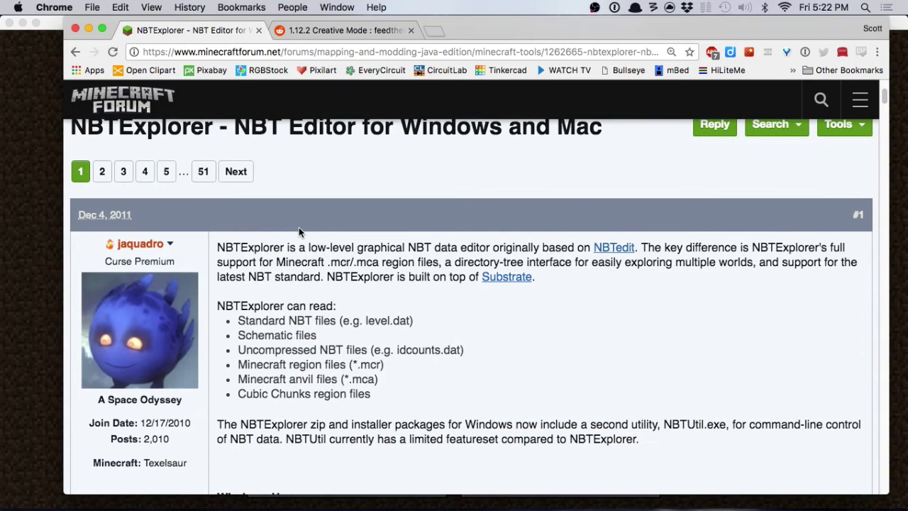
{"action": "scroll", "coordinate": [299, 232], "scroll_direction": "down", "scroll_amount": 3}
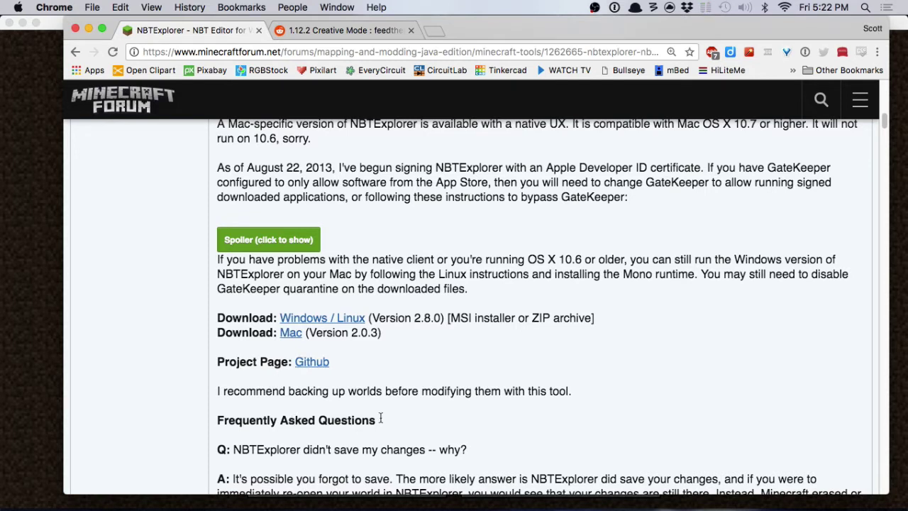
{"action": "mouse_move", "coordinate": [599, 507]}
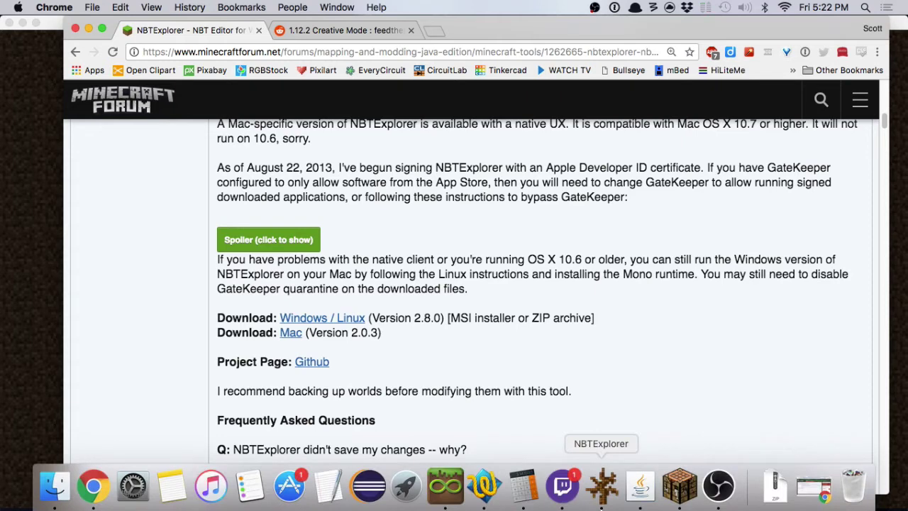
In NBTExplorer, check the folder path above New World in File > Open, then cancel without opening anything
{"action": "left_click", "coordinate": [599, 498]}
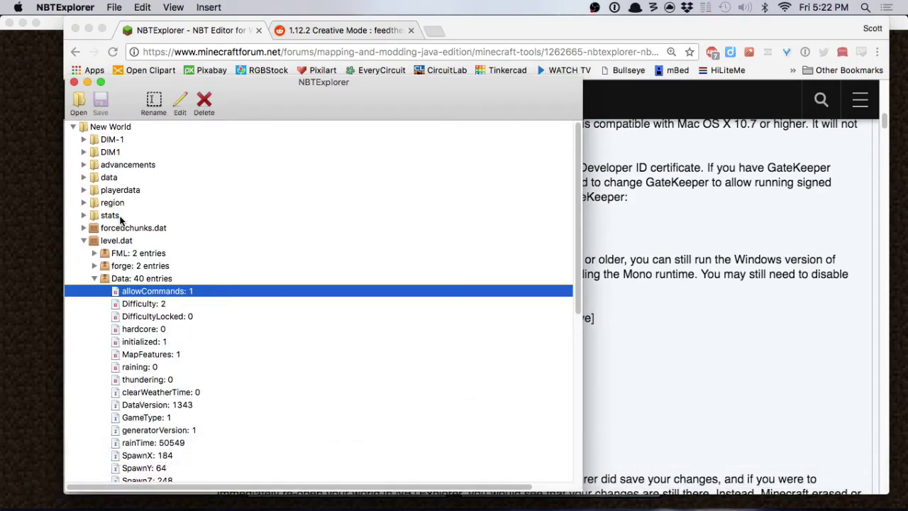
{"action": "left_click", "coordinate": [114, 6]}
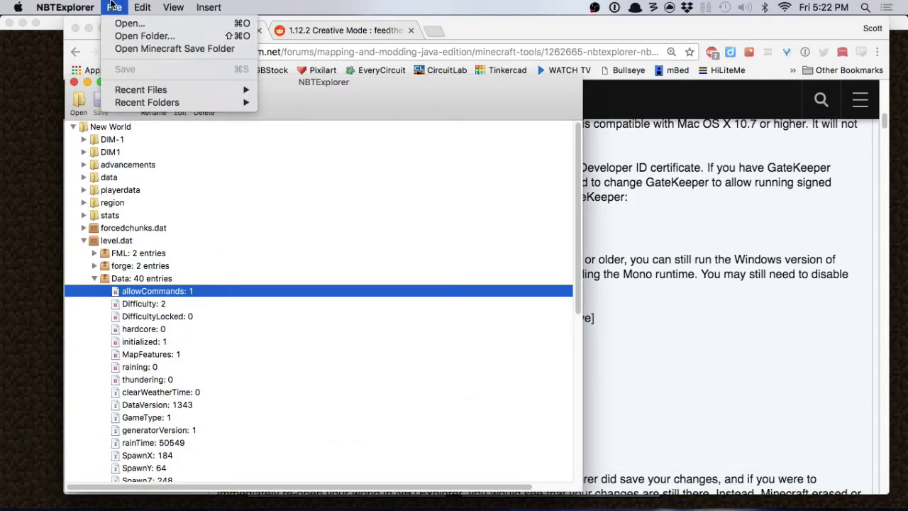
{"action": "left_click", "coordinate": [130, 23]}
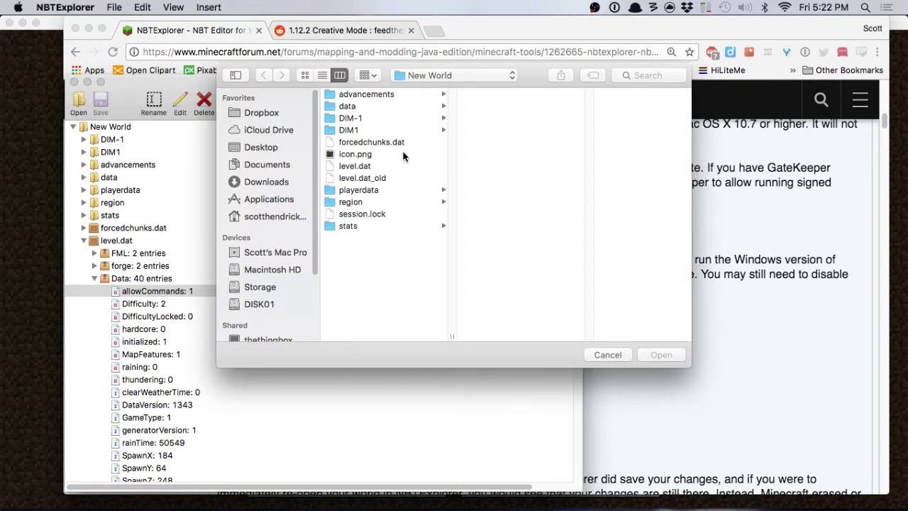
{"action": "left_click", "coordinate": [445, 75]}
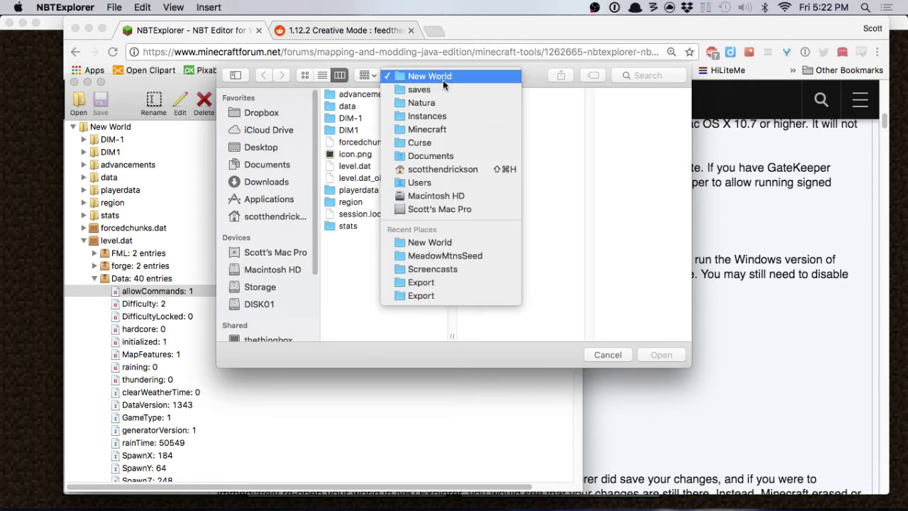
{"action": "left_click", "coordinate": [444, 76]}
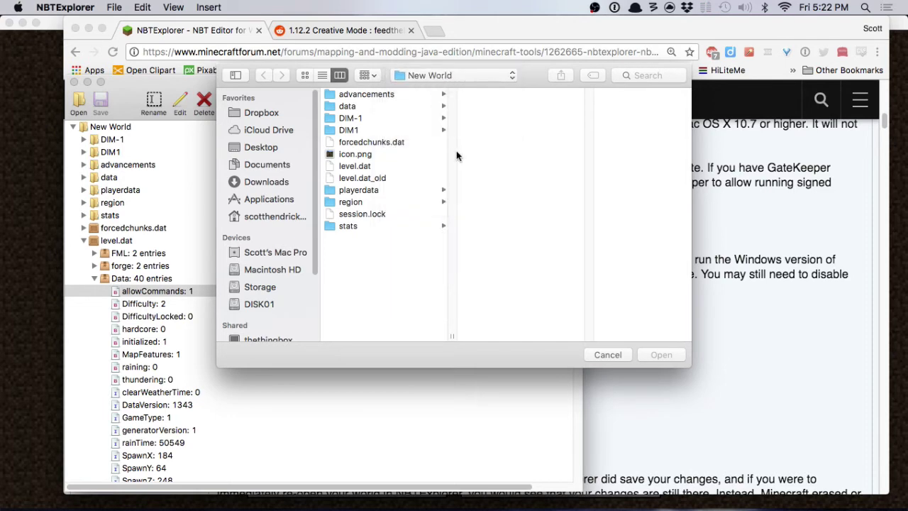
{"action": "left_click", "coordinate": [608, 355]}
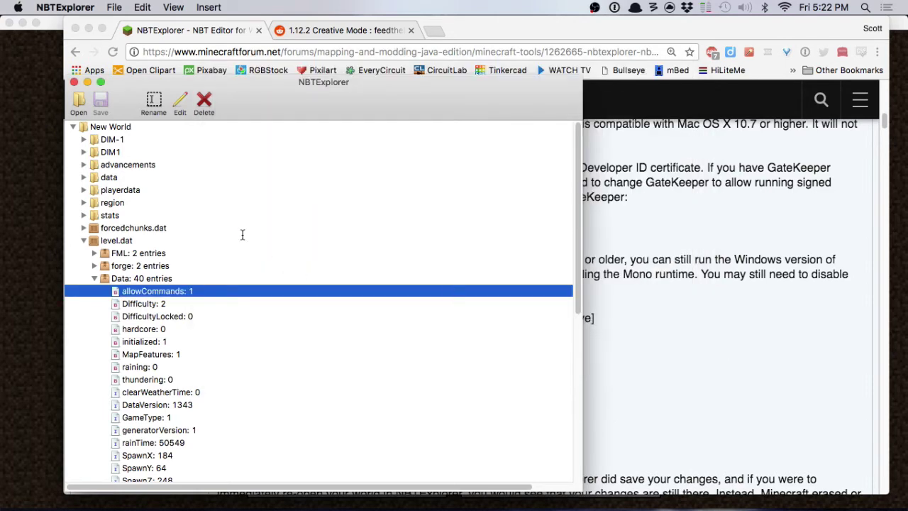
Open only the New World folder's level.dat file in NBTExplorer
{"action": "left_click", "coordinate": [112, 7]}
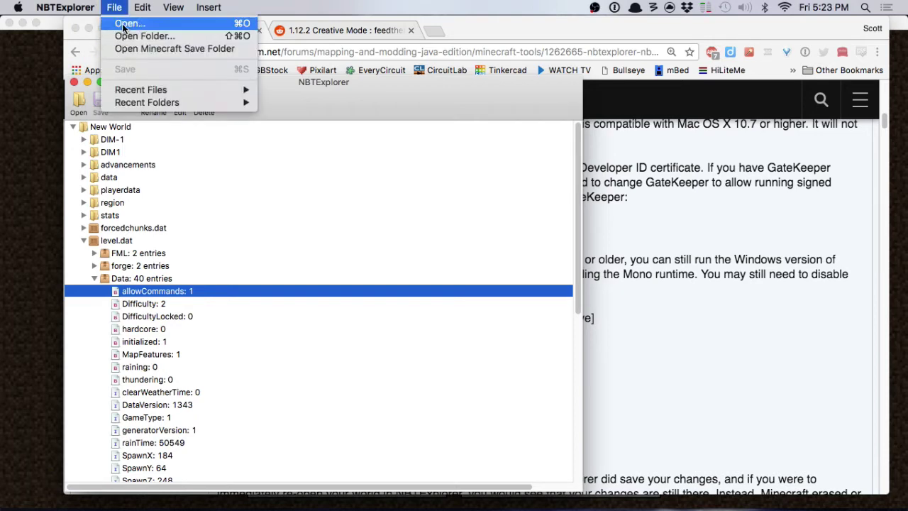
{"action": "left_click", "coordinate": [126, 27]}
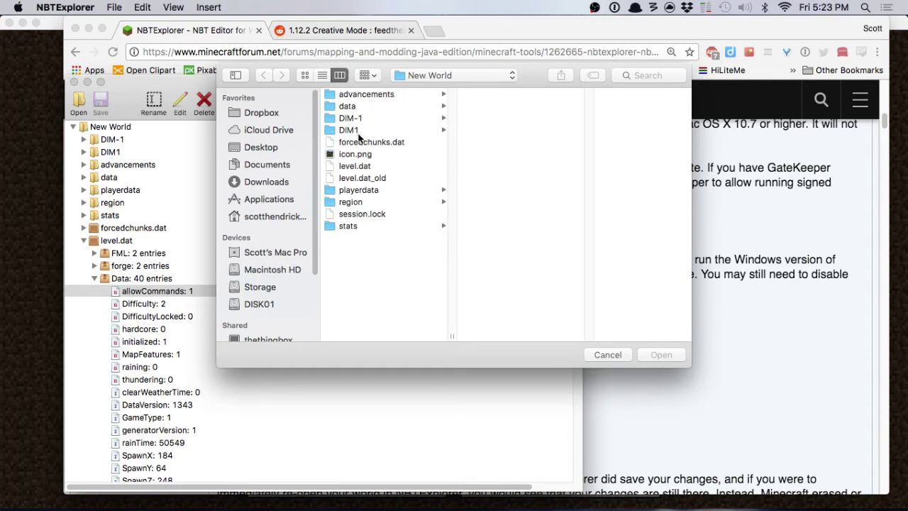
{"action": "left_click", "coordinate": [369, 165]}
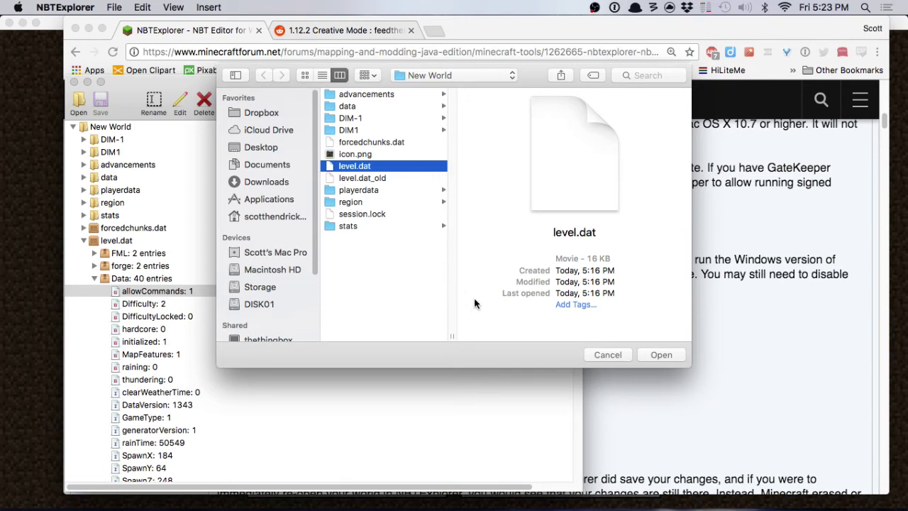
{"action": "left_click", "coordinate": [657, 355]}
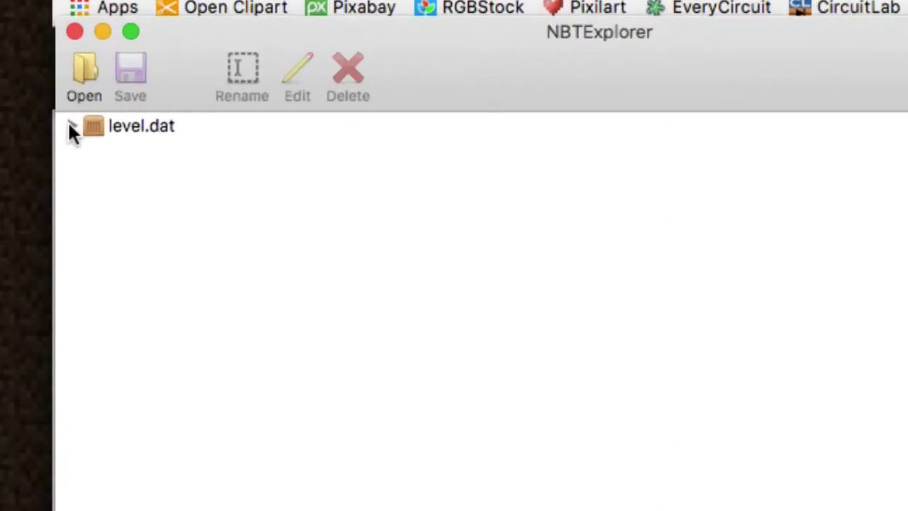
Expand level.dat and its 40 Data entries, select allowCommands: 1, and open Edit Value
{"action": "left_click", "coordinate": [71, 126]}
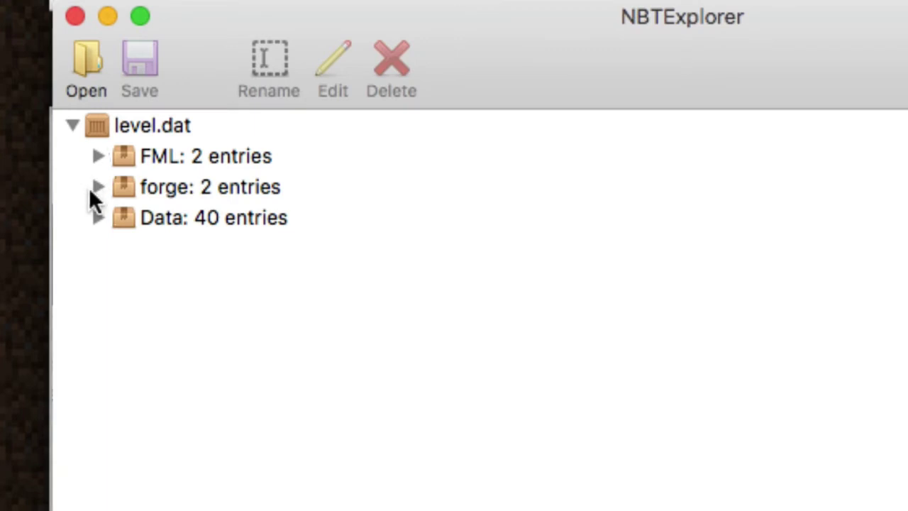
{"action": "left_click", "coordinate": [73, 125]}
{"action": "left_click", "coordinate": [71, 125]}
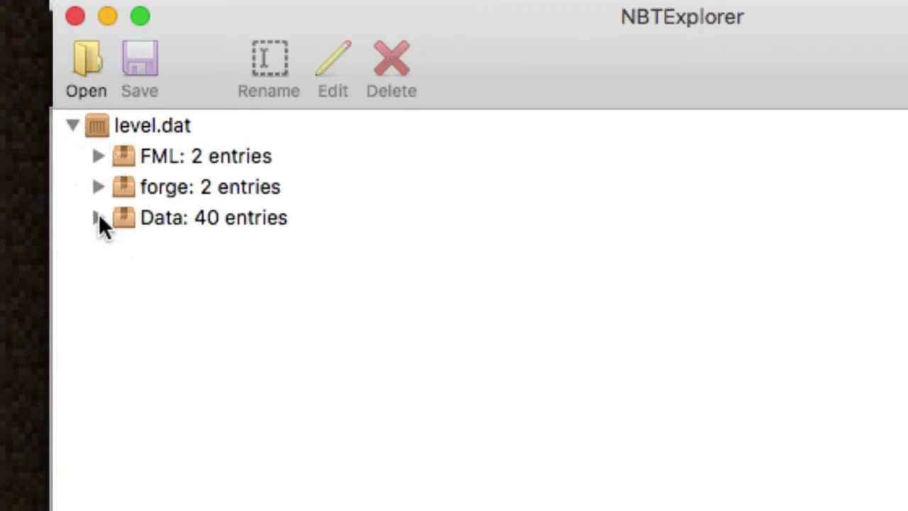
{"action": "left_click", "coordinate": [99, 216]}
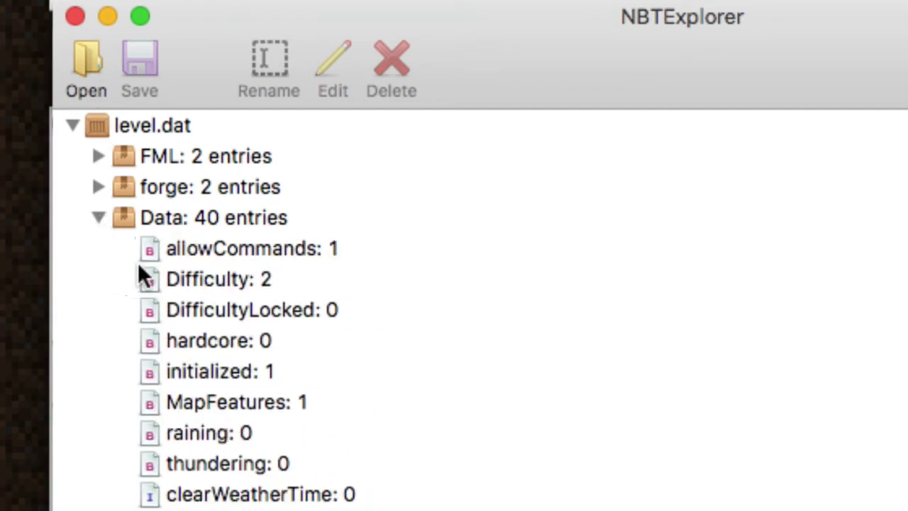
{"action": "left_click", "coordinate": [252, 248]}
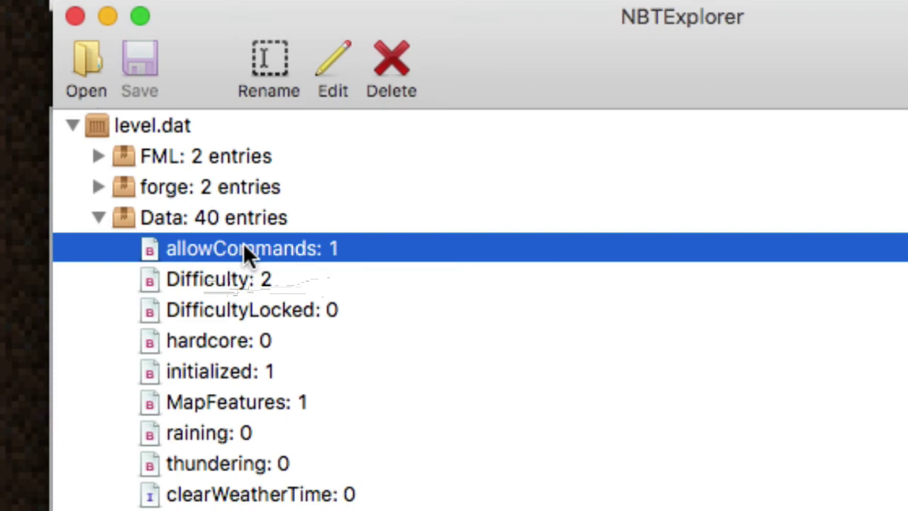
{"action": "left_click", "coordinate": [324, 60]}
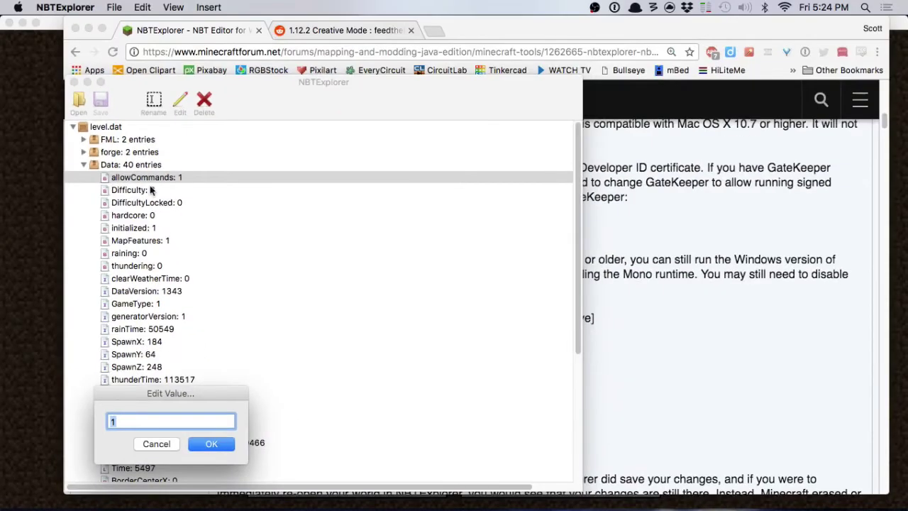
Set allowCommands to 0 in the value editor and save level.dat
{"action": "left_click_drag", "start_coordinate": [114, 390], "coordinate": [265, 100]}
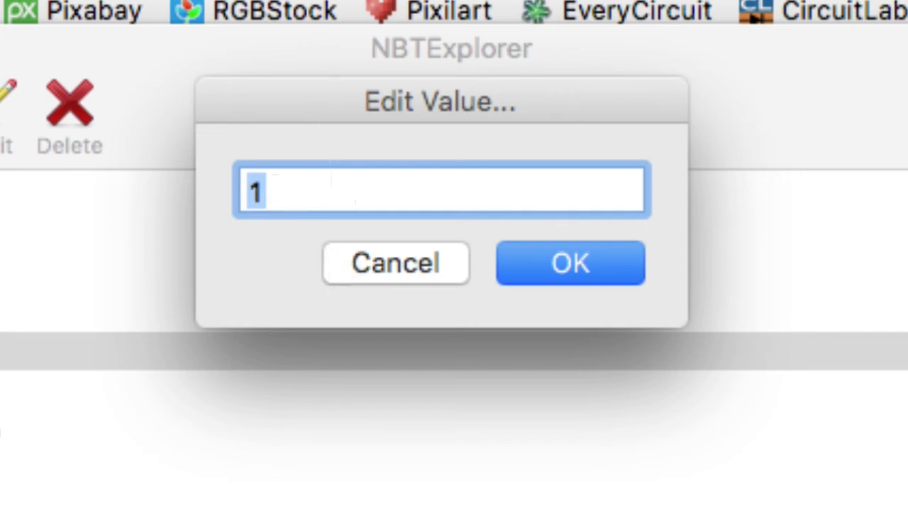
{"action": "type", "text": "0"}
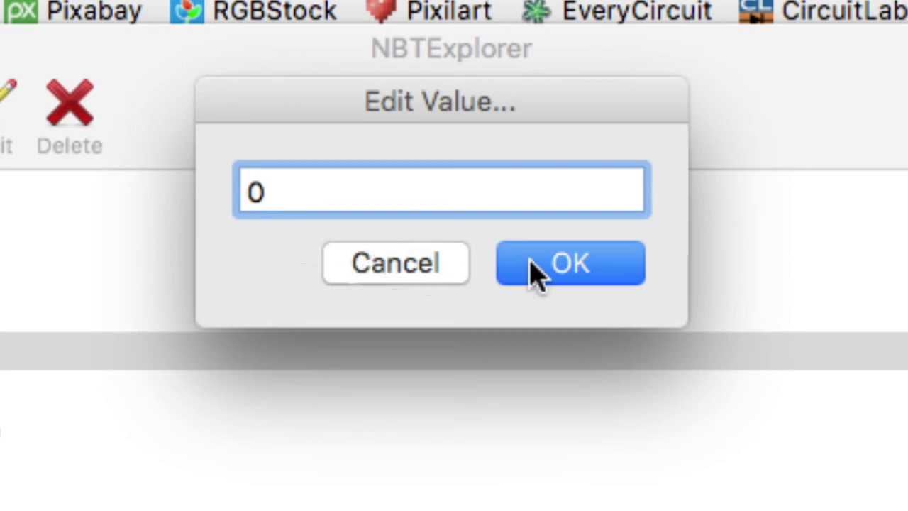
{"action": "left_click", "coordinate": [531, 261]}
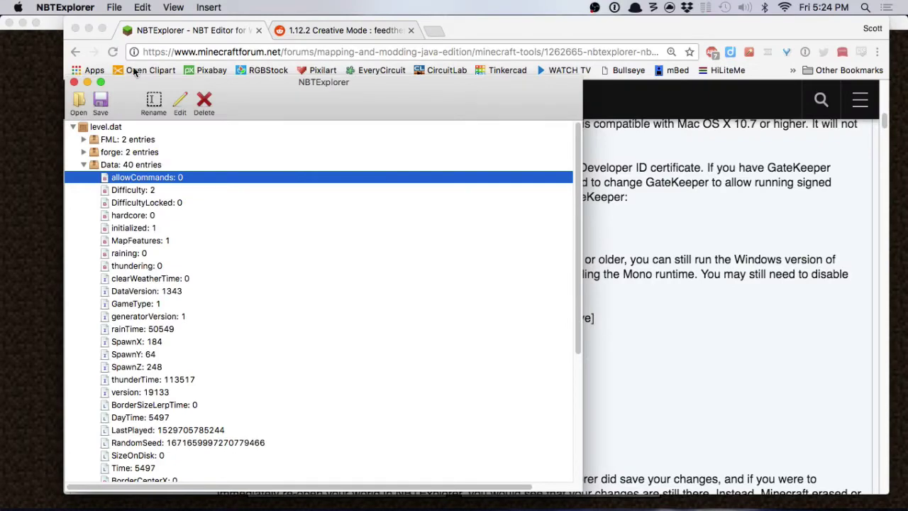
{"action": "left_click", "coordinate": [102, 104]}
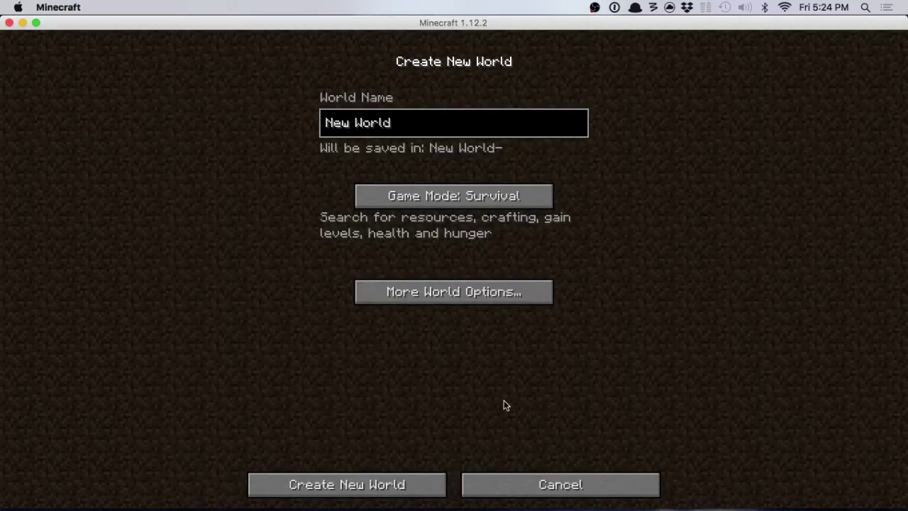
Back out to the world list, view New World's Edit options without changes, then load New World
{"action": "left_click", "coordinate": [556, 480]}
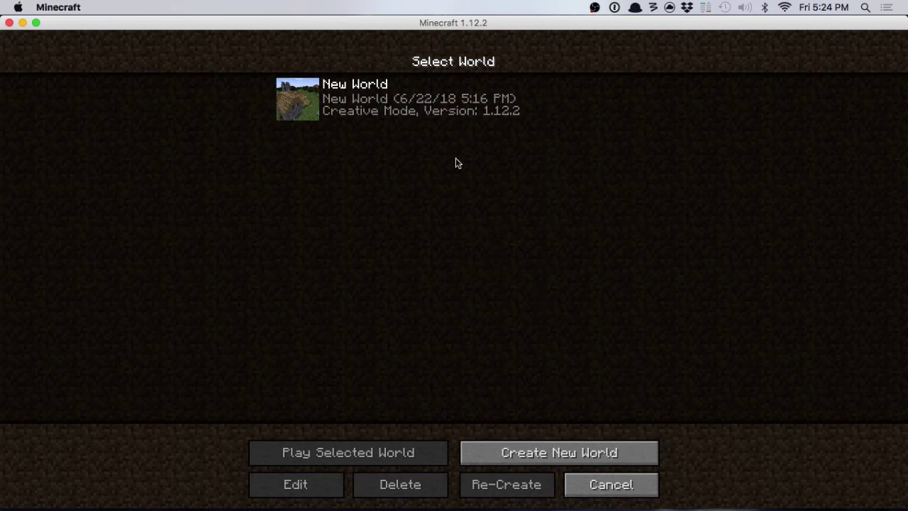
{"action": "mouse_move", "coordinate": [448, 102]}
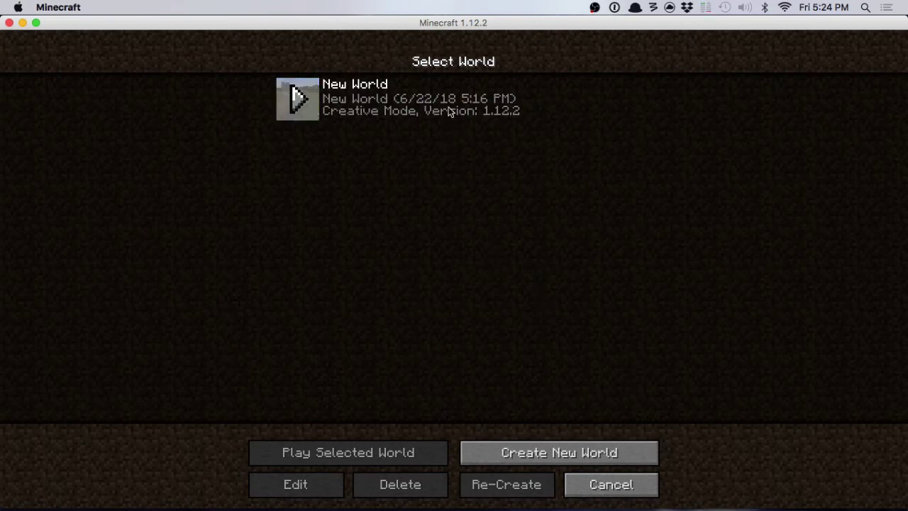
{"action": "left_click", "coordinate": [447, 122]}
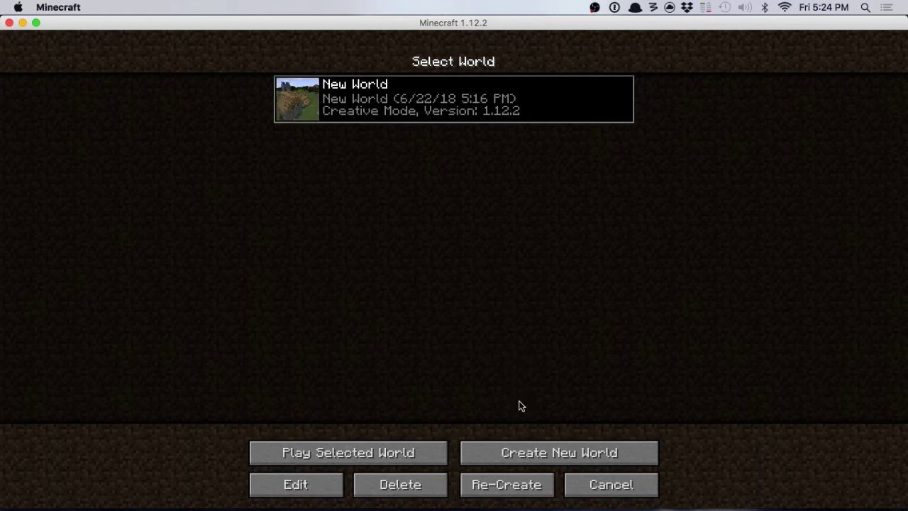
{"action": "left_click", "coordinate": [313, 488]}
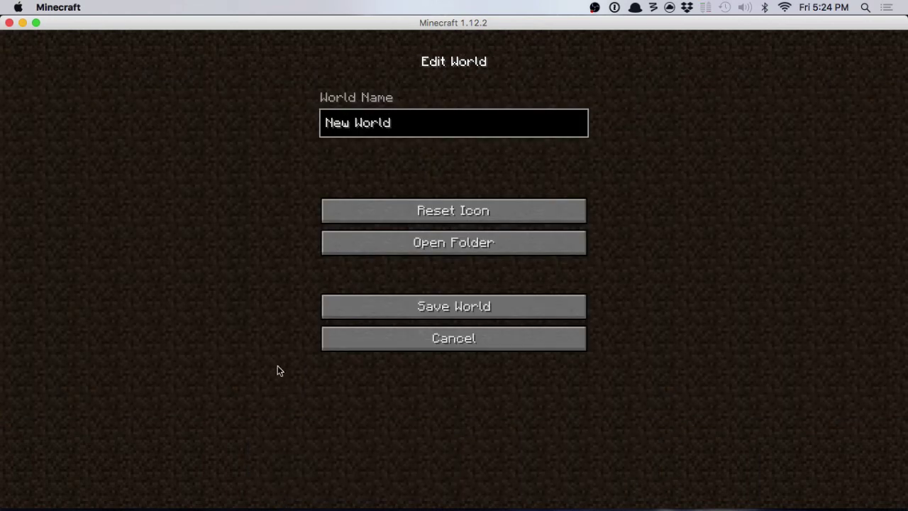
{"action": "left_click", "coordinate": [405, 341]}
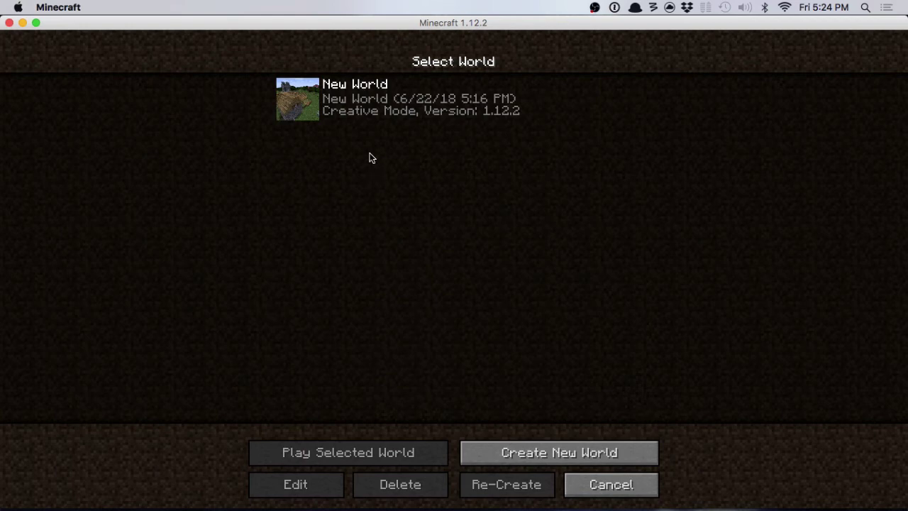
{"action": "double_click", "coordinate": [378, 105]}
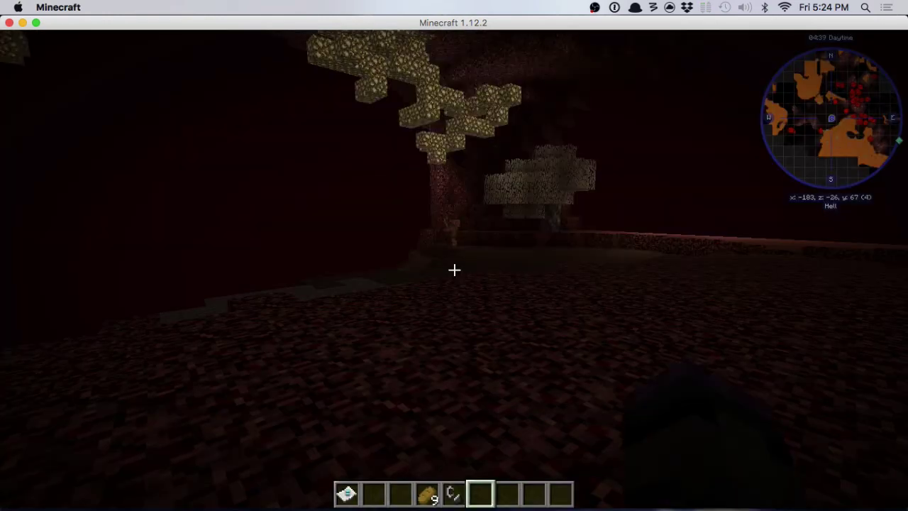
Enter the chat command 'game mode c' to try switching to creative
{"action": "key", "text": "slash"}
{"action": "type", "text": "game"}
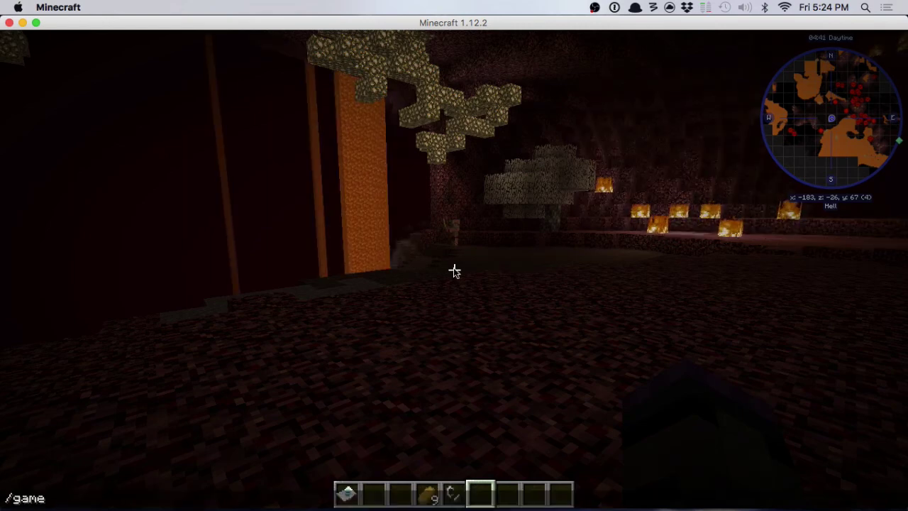
{"action": "type", "text": " mode c"}
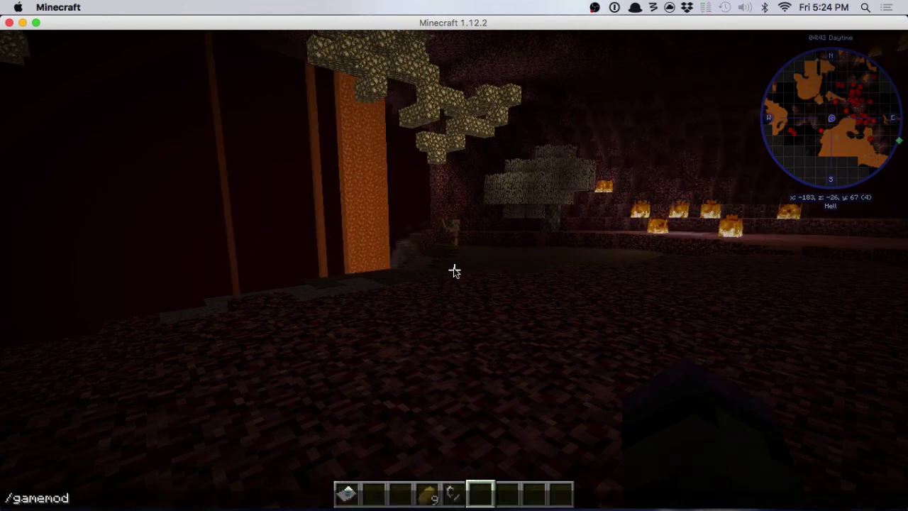
{"action": "key", "text": "Return"}
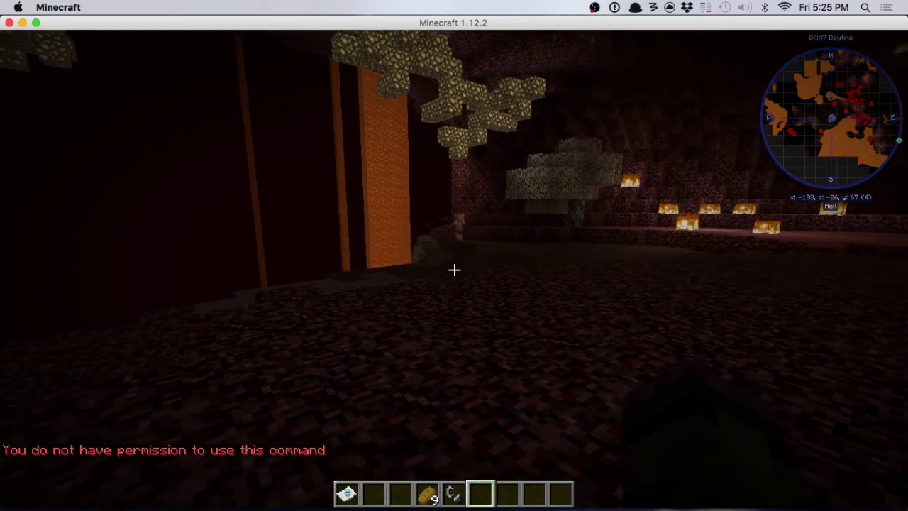
Open the world to LAN with Allow Cheats ON
{"action": "key", "text": "Escape"}
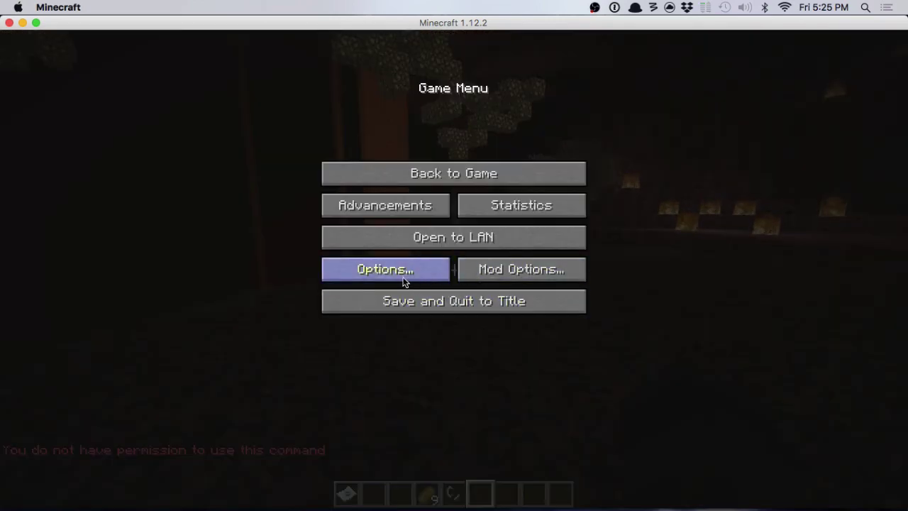
{"action": "left_click", "coordinate": [431, 239]}
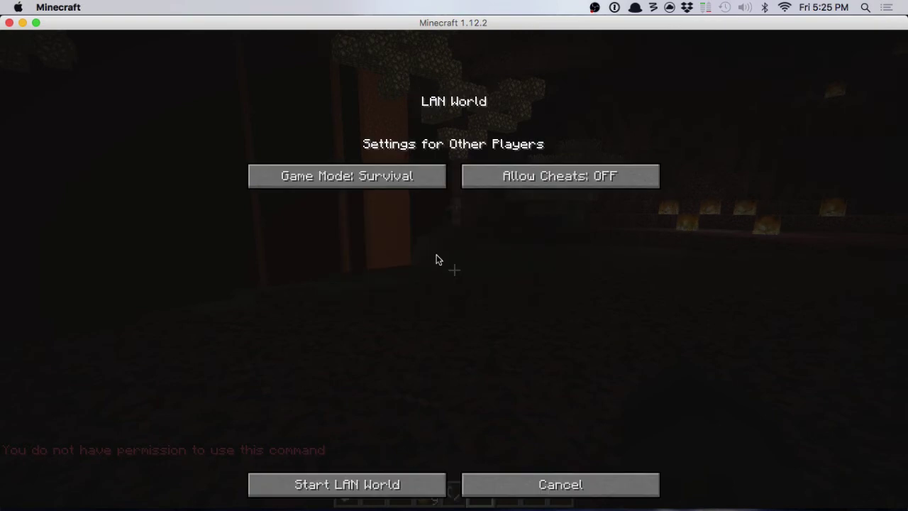
{"action": "left_click", "coordinate": [531, 183]}
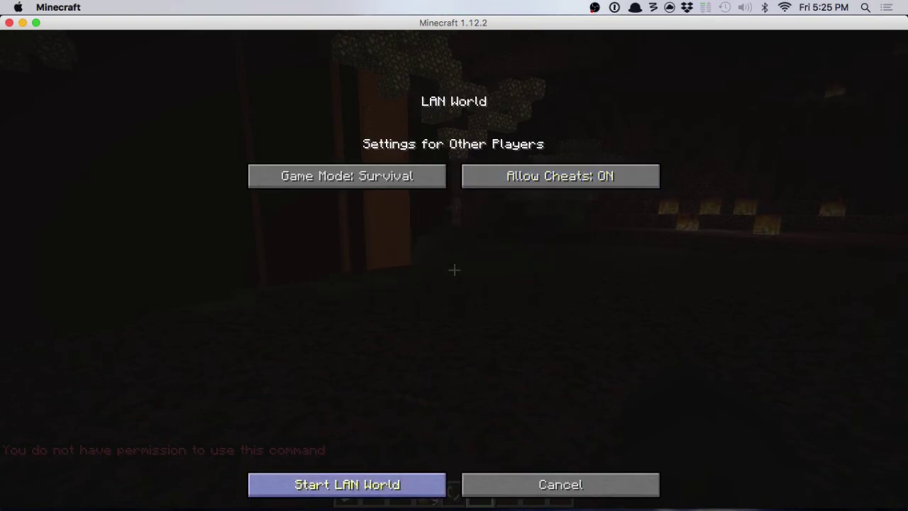
{"action": "left_click", "coordinate": [363, 484]}
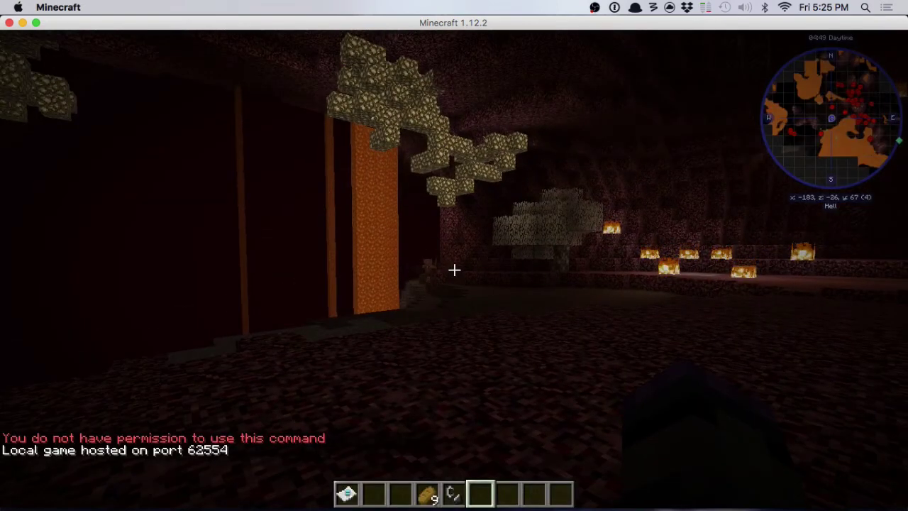
Save and quit to title, then leave the Singleplayer world list for the title screen
{"action": "key", "text": "Escape"}
{"action": "left_click", "coordinate": [465, 308]}
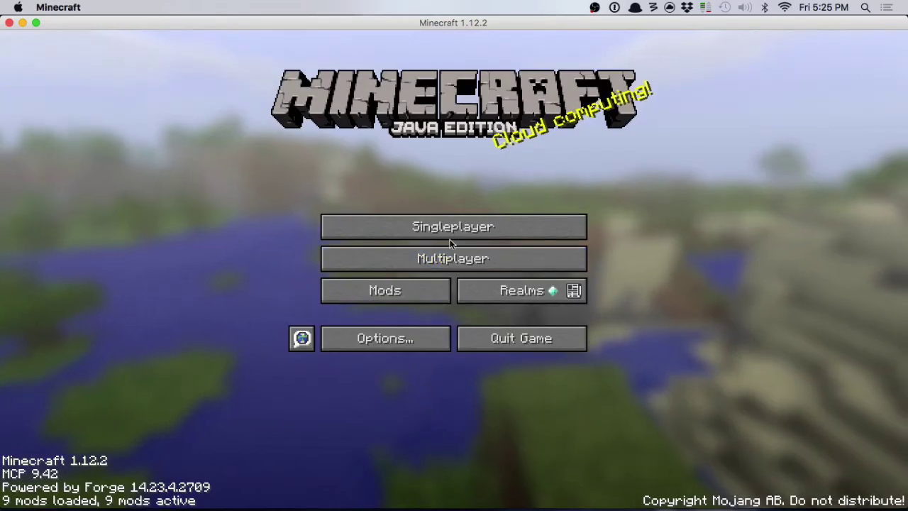
{"action": "left_click", "coordinate": [448, 227]}
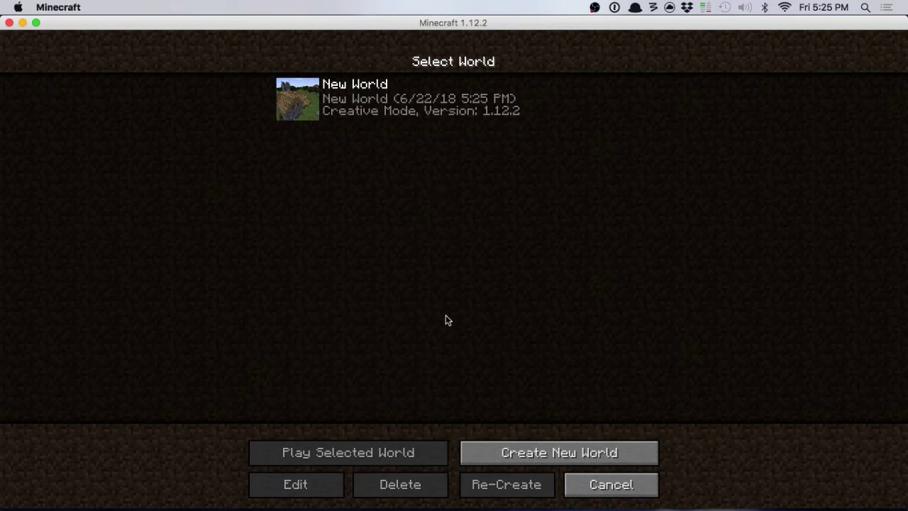
{"action": "key", "text": "Escape"}
Change allowCommands in level.dat from 0 to 1 in NBTExplorer
{"action": "mouse_move", "coordinate": [523, 500]}
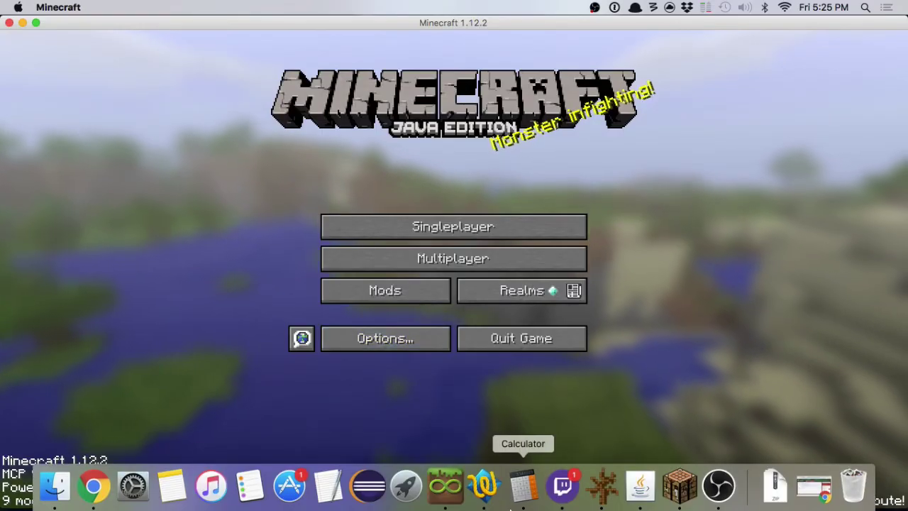
{"action": "left_click", "coordinate": [601, 485]}
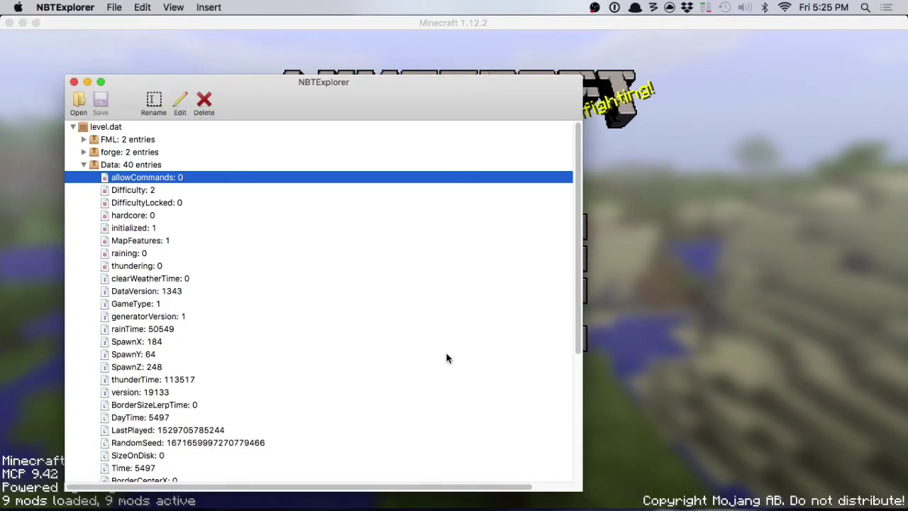
{"action": "right_click", "coordinate": [119, 176]}
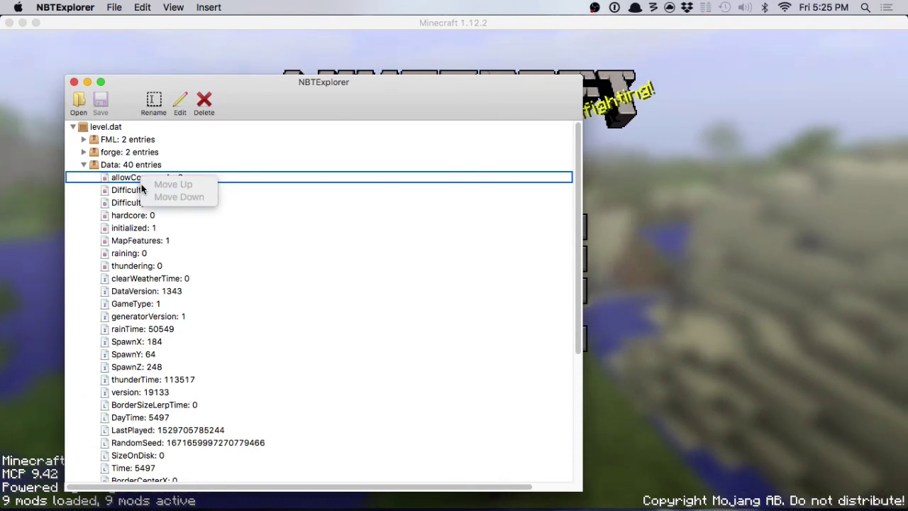
{"action": "key", "text": "Escape"}
{"action": "double_click", "coordinate": [119, 177]}
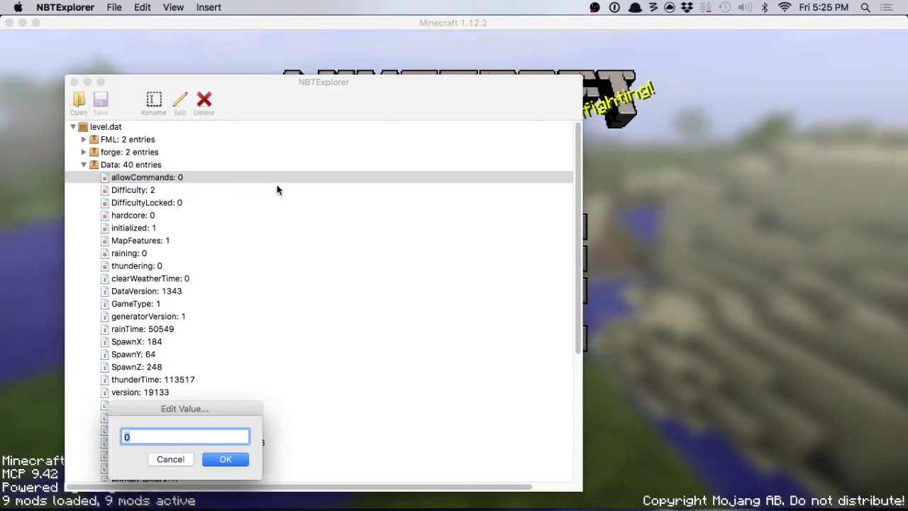
{"action": "type", "text": "1"}
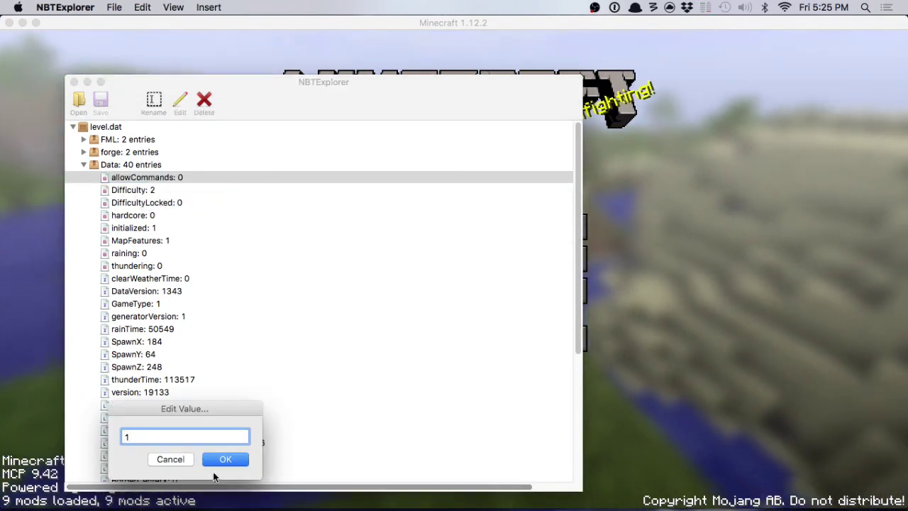
{"action": "left_click", "coordinate": [223, 458]}
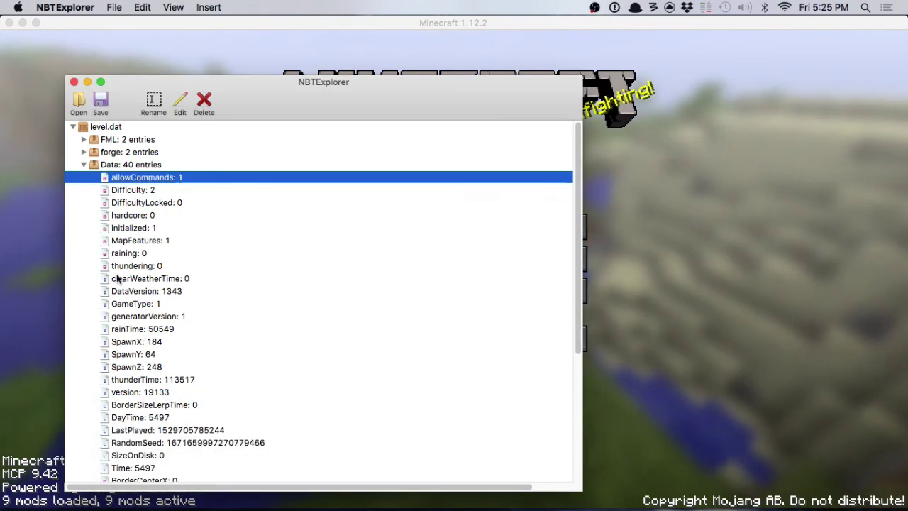
Close NBTExplorer and load the New World save from Singleplayer
{"action": "left_click", "coordinate": [73, 82]}
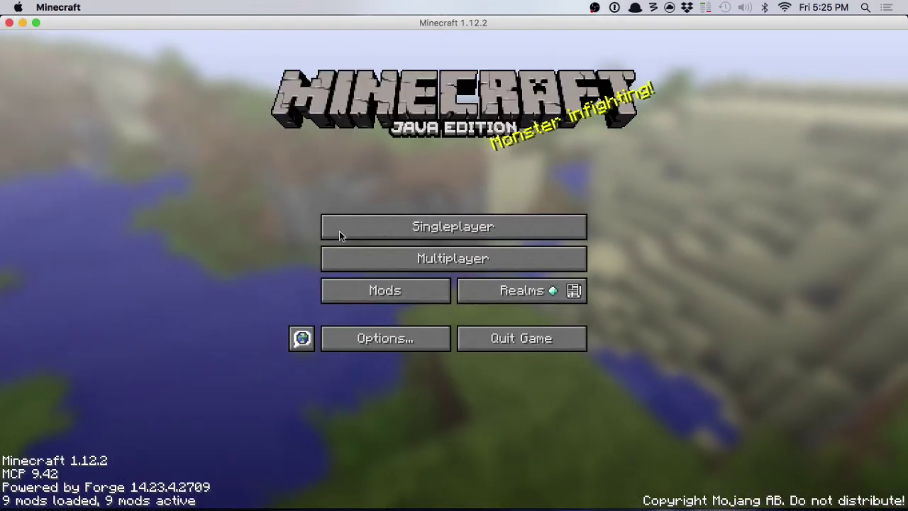
{"action": "left_click", "coordinate": [393, 220]}
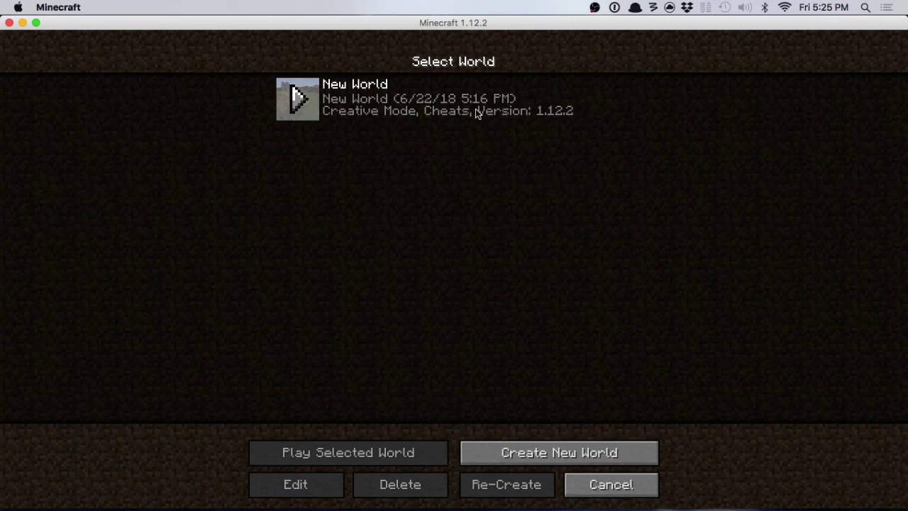
{"action": "left_click", "coordinate": [440, 111]}
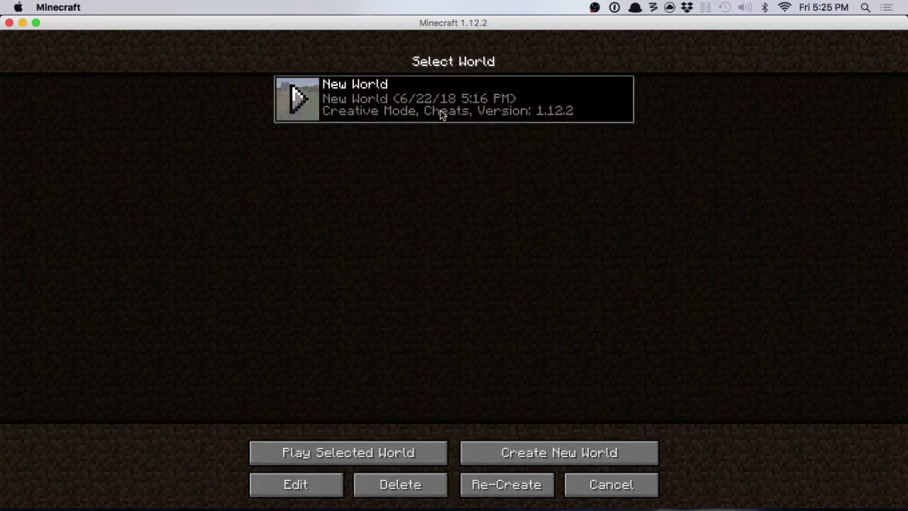
{"action": "double_click", "coordinate": [440, 114]}
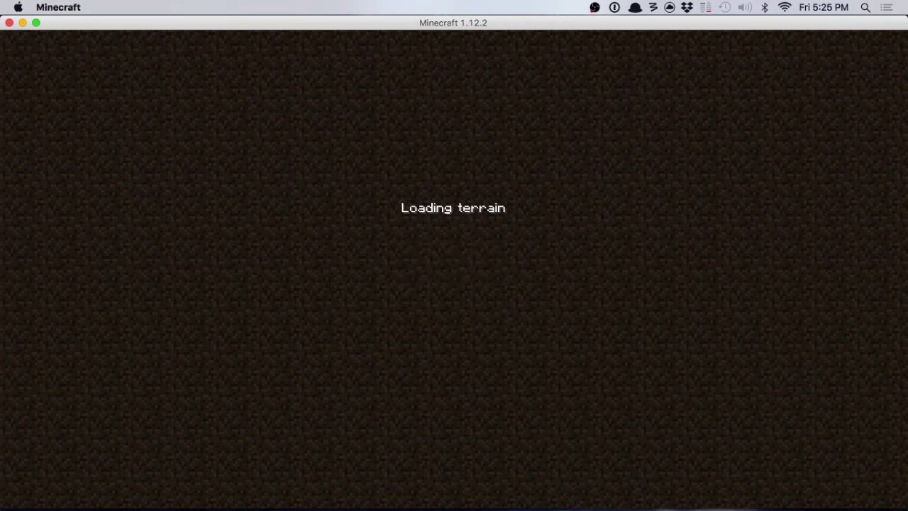
Run /gamemode s, then /gamemode c, and pause to the Game Menu
{"action": "key", "text": "slash"}
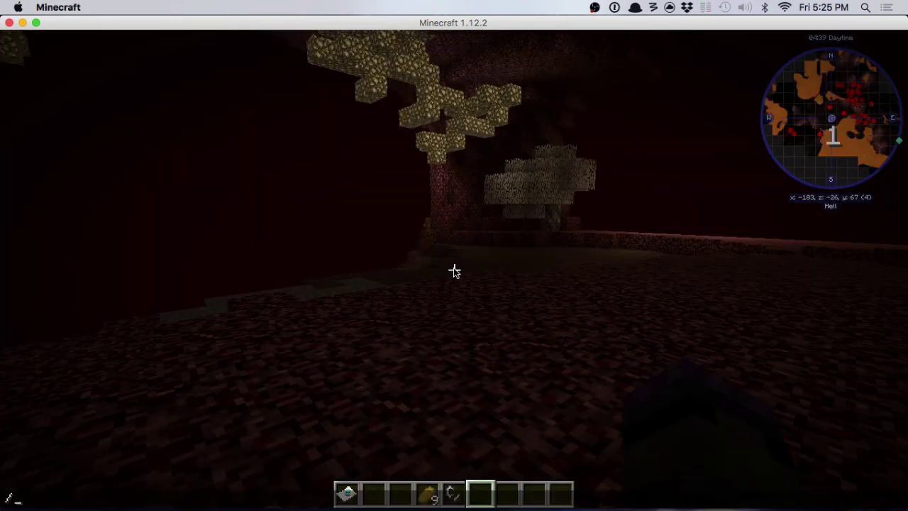
{"action": "type", "text": "game"}
{"action": "type", "text": "m"}
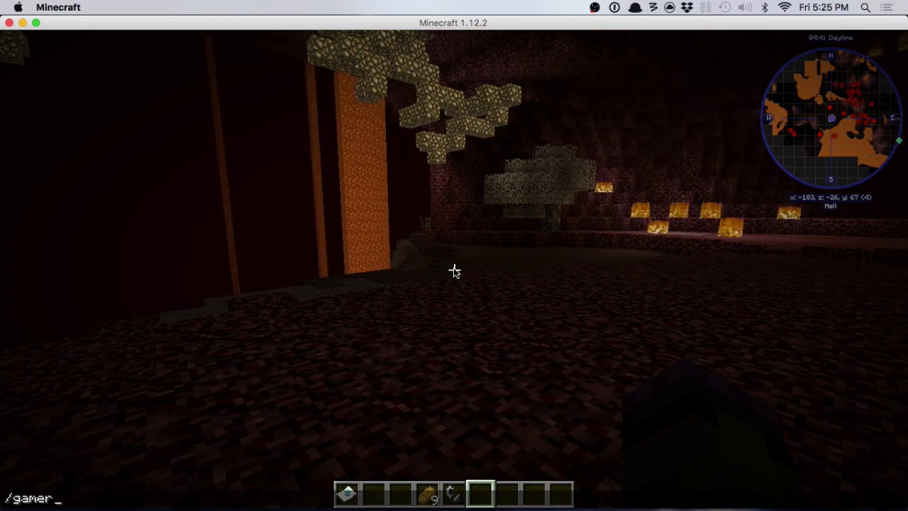
{"action": "type", "text": "doe"}
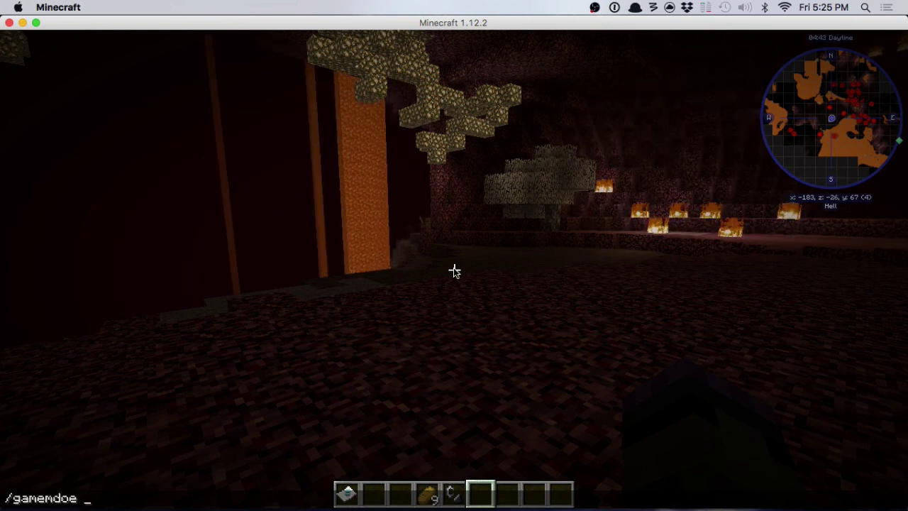
{"action": "key", "text": "BackSpace"}
{"action": "key", "text": "BackSpace"}
{"action": "type", "text": "ode s"}
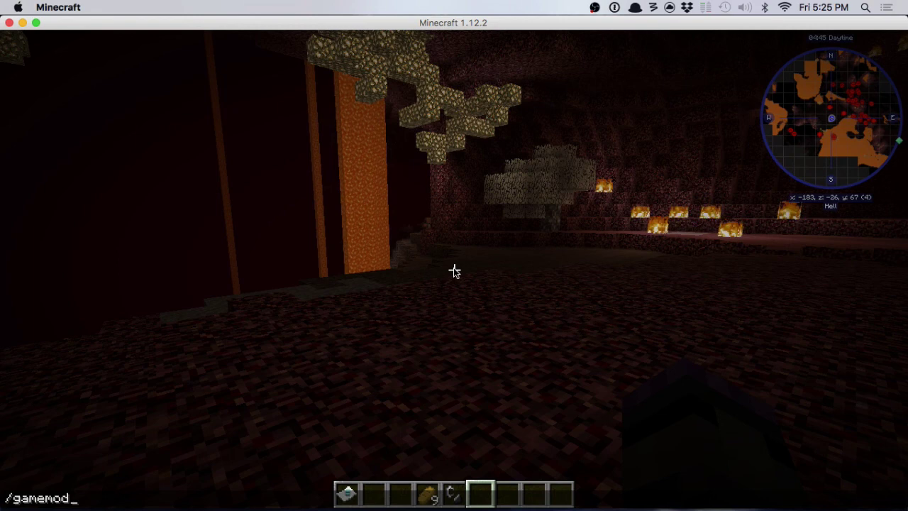
{"action": "key", "text": "Return"}
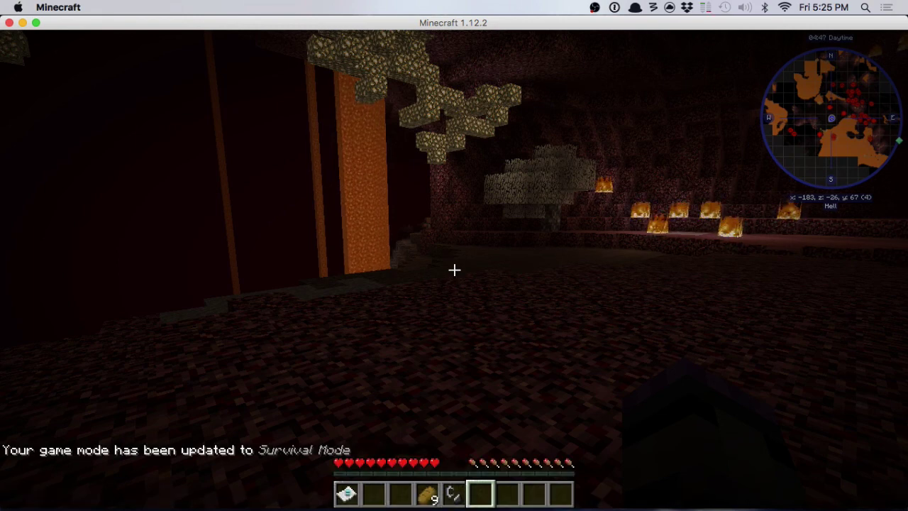
{"action": "type", "text": "/gamemode c"}
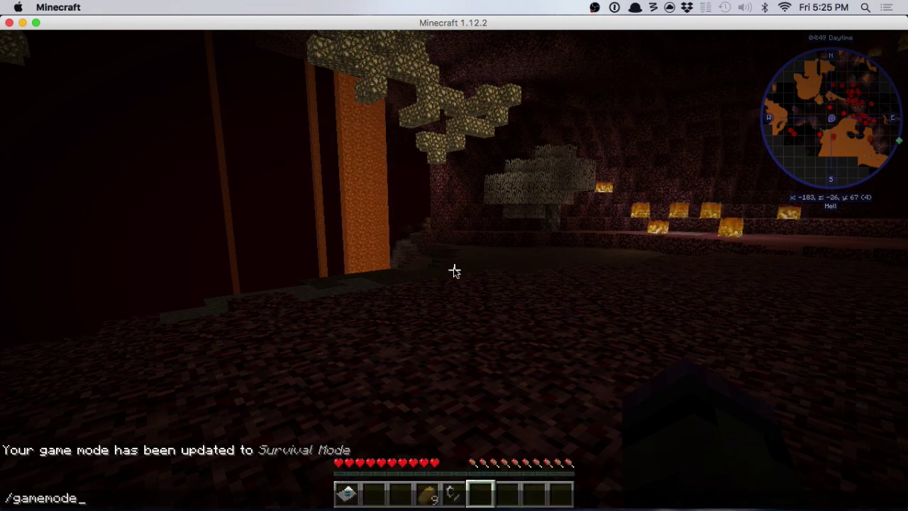
{"action": "key", "text": "Return"}
{"action": "key", "text": "Escape"}
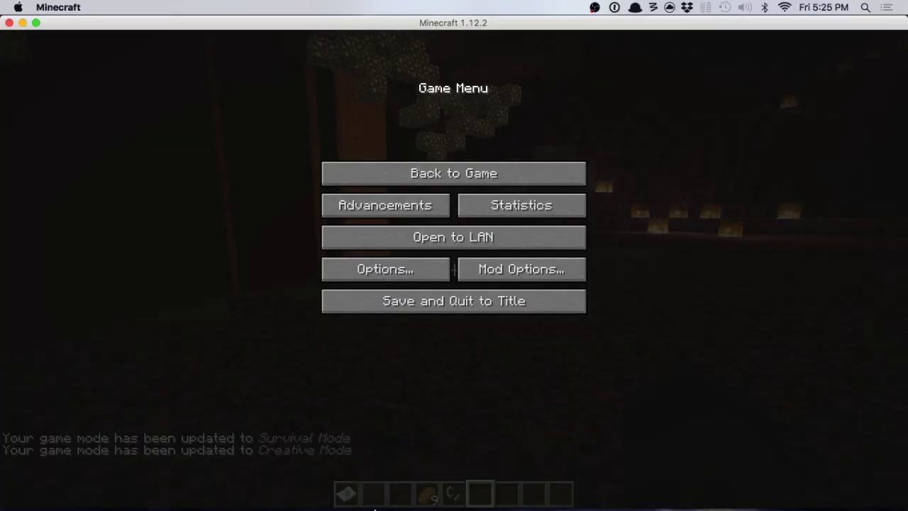
Bring up Chrome's second tab with the r/feedthebeast '1.12.2 Creative Mode' post
{"action": "mouse_move", "coordinate": [288, 489]}
{"action": "left_click", "coordinate": [93, 486]}
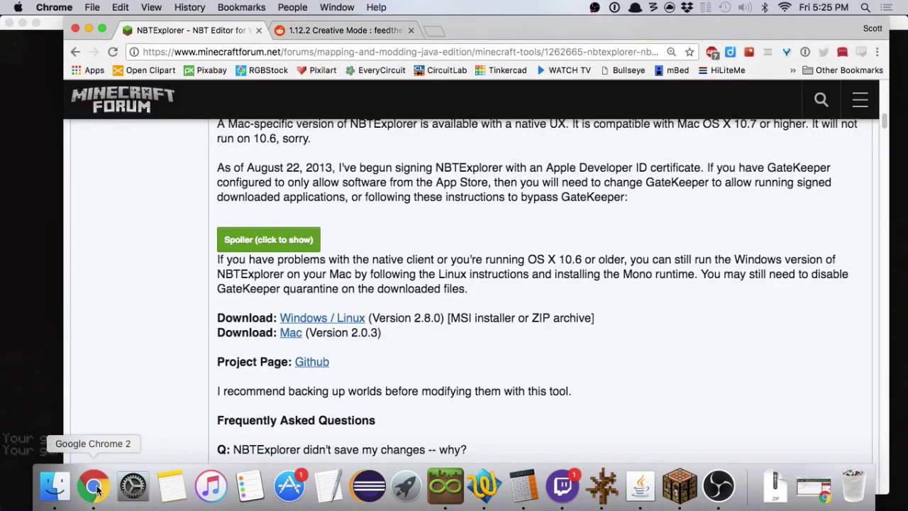
{"action": "left_click", "coordinate": [344, 32]}
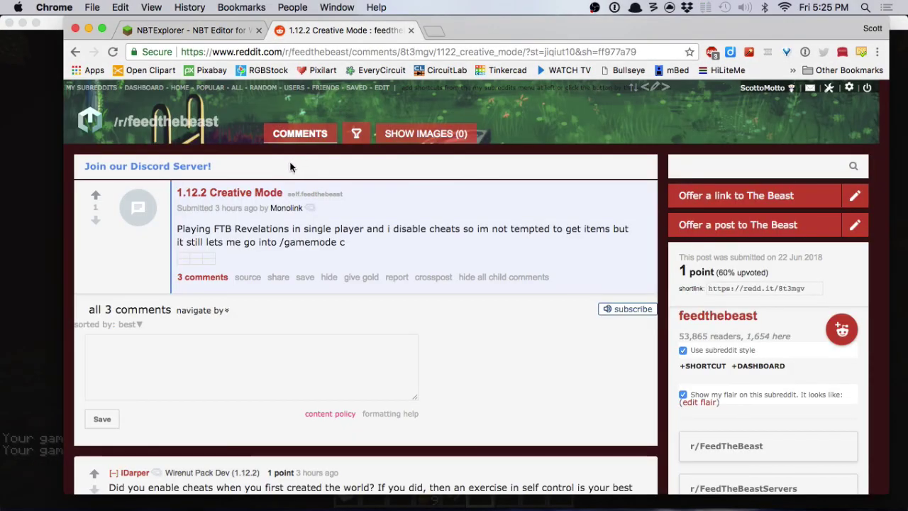